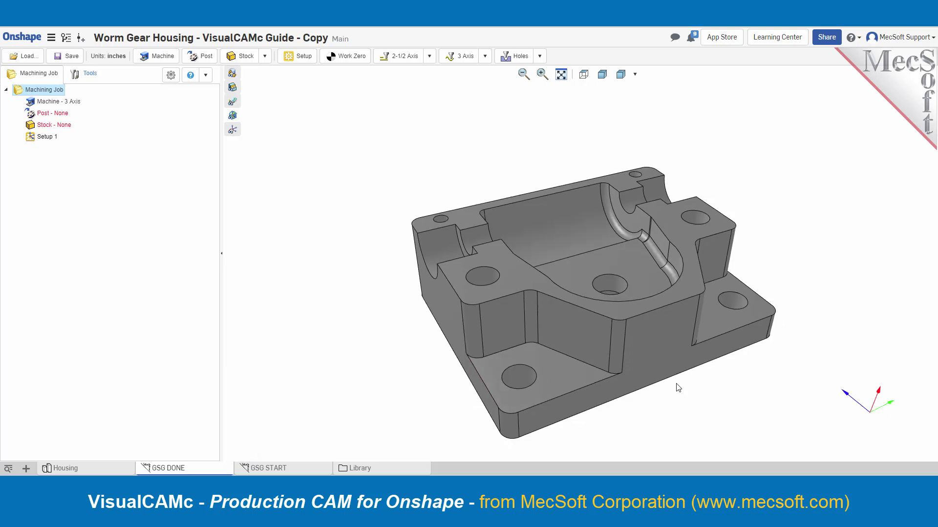
# Step: Orient the machine coordinate system parallel to World X, displaying the world coordinate system for comparison and hiding it again
pyautogui.scroll(2, 677, 386)
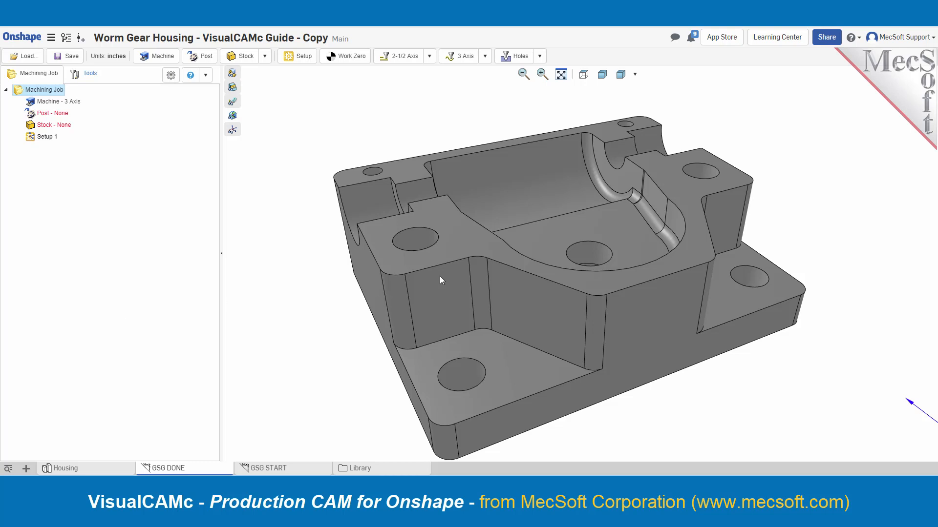
pyautogui.scroll(-2, 474, 247)
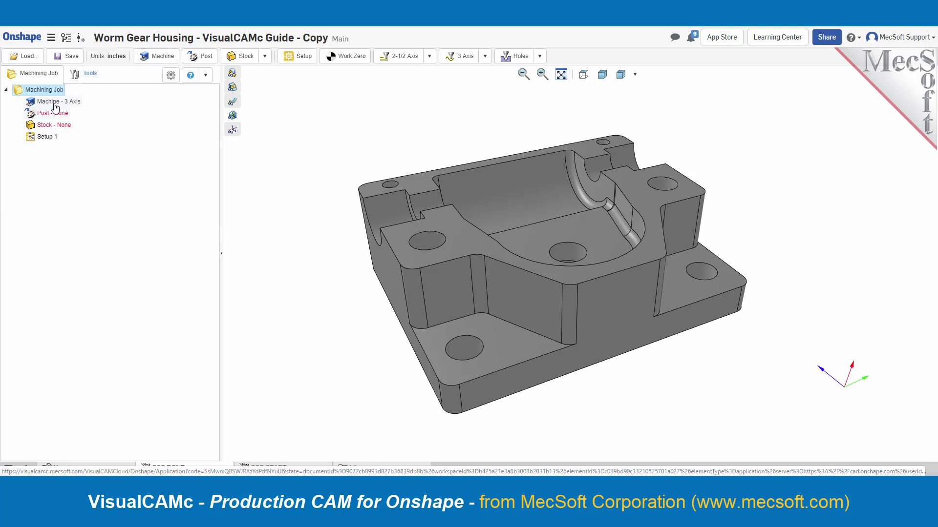
pyautogui.click(157, 58)
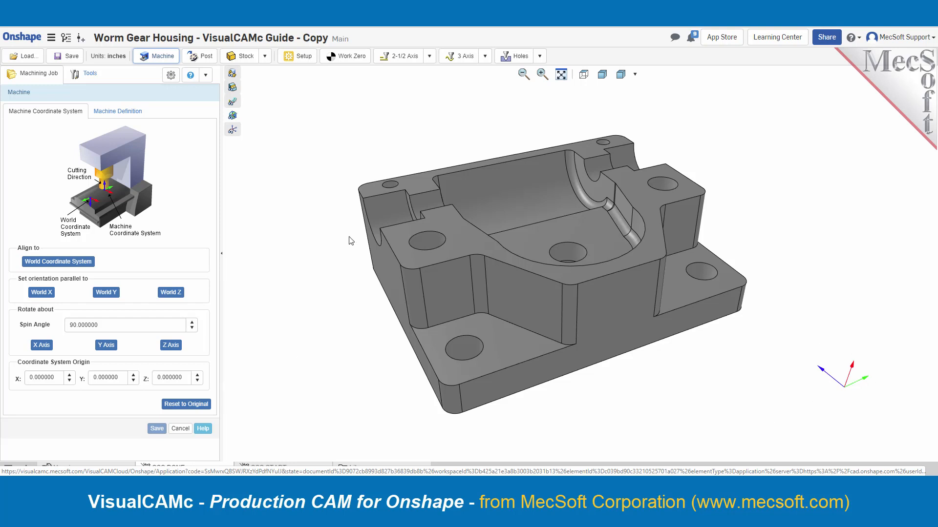
pyautogui.click(234, 119)
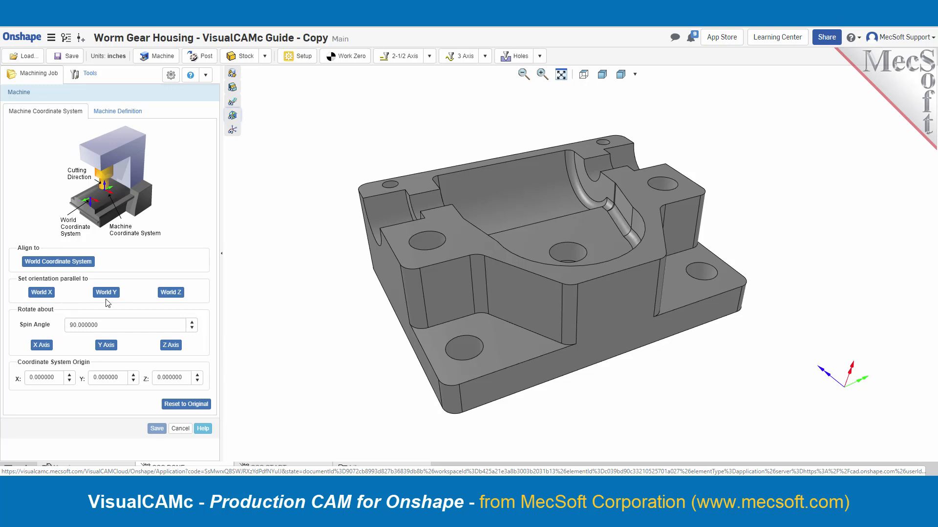
pyautogui.click(42, 293)
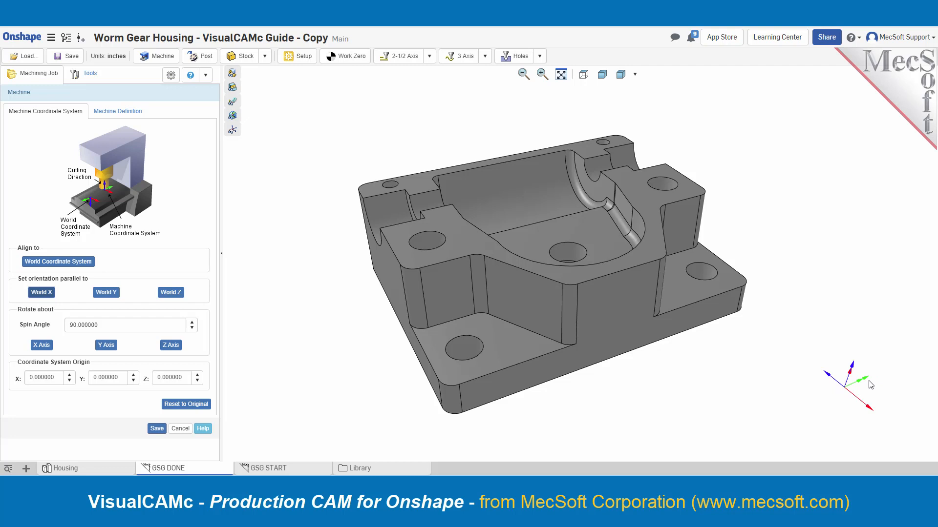
pyautogui.click(233, 117)
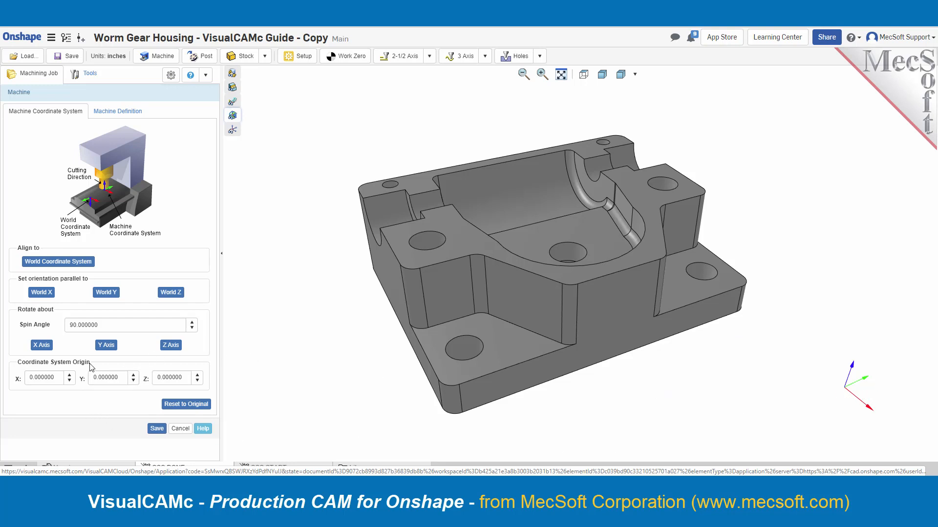
# Step: Rotate the machine coordinate system by a 90 degree spin angle about its Z axis and save the machine
pyautogui.click(92, 324)
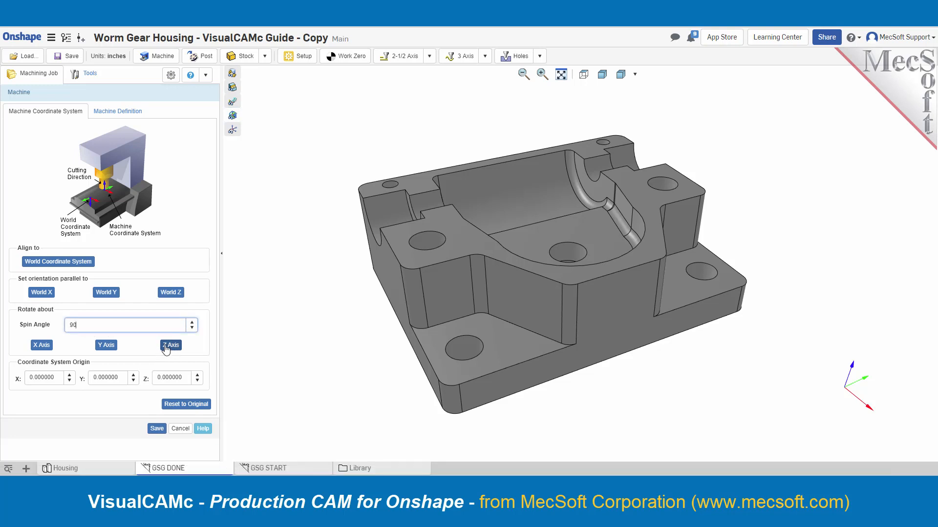
pyautogui.click(166, 346)
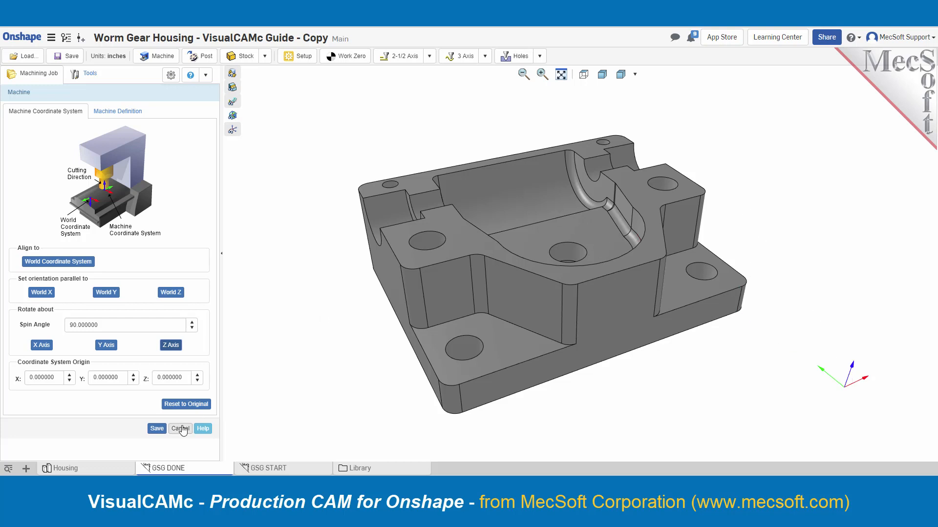
pyautogui.click(156, 428)
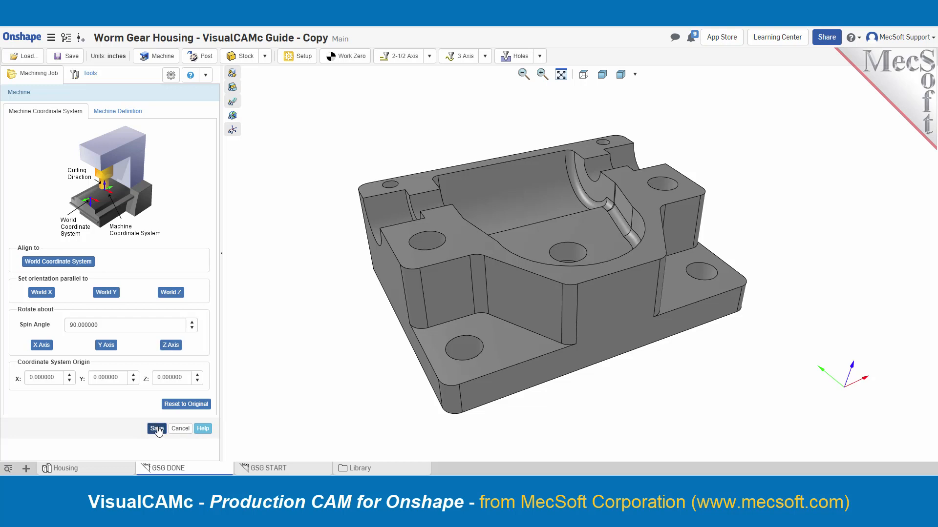
pyautogui.click(405, 289)
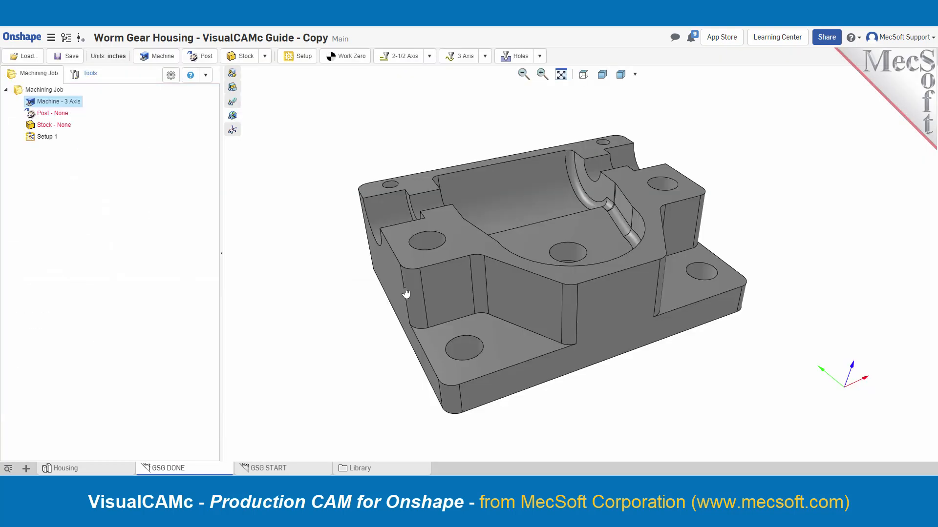
# Step: Try the 4 Axis machine type in the machine definition, restore 3 Axis and save the machine
pyautogui.doubleClick(50, 103)
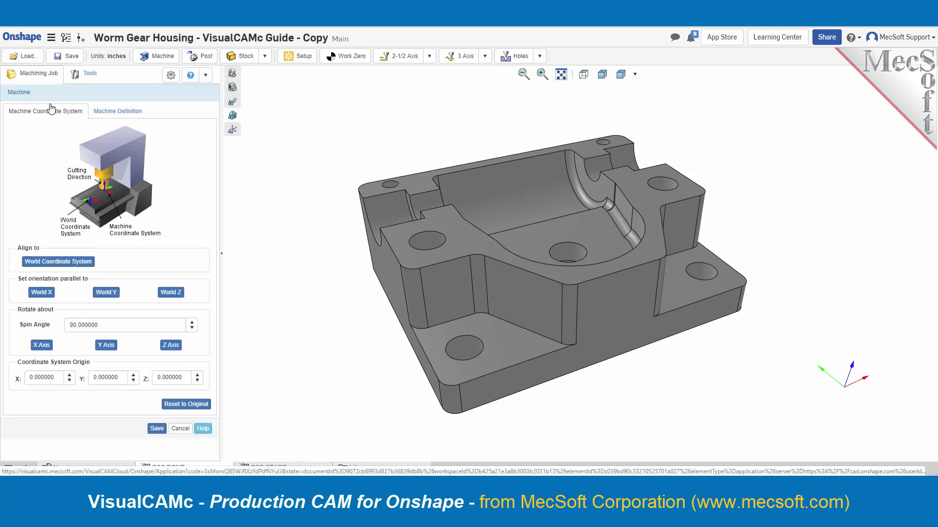
pyautogui.click(119, 112)
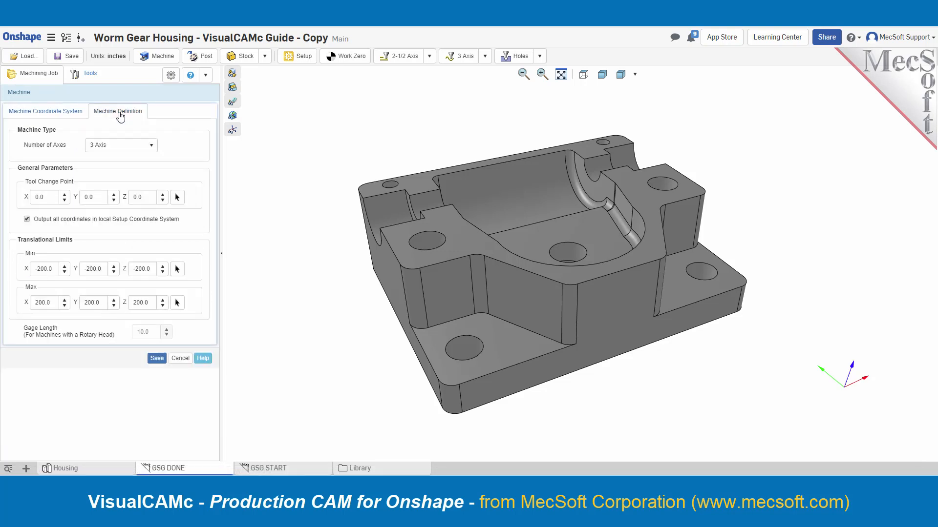
pyautogui.click(151, 146)
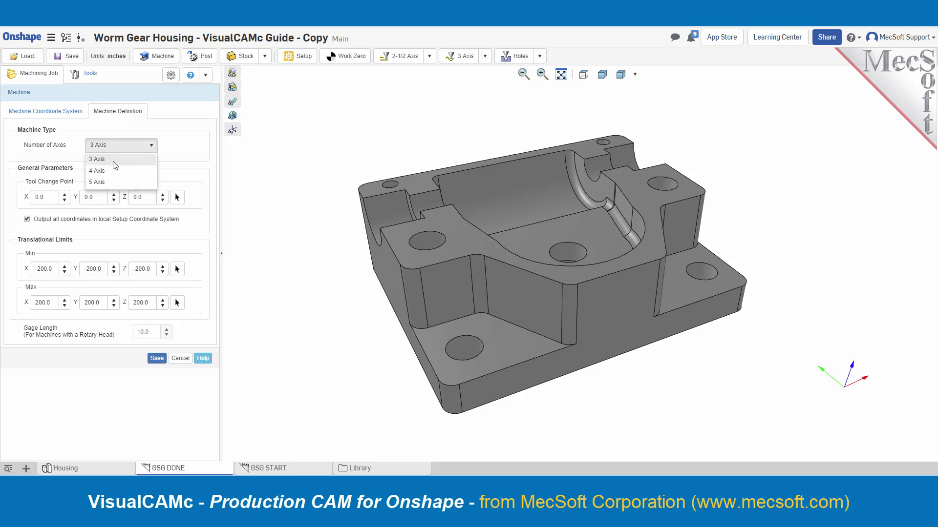
pyautogui.click(97, 170)
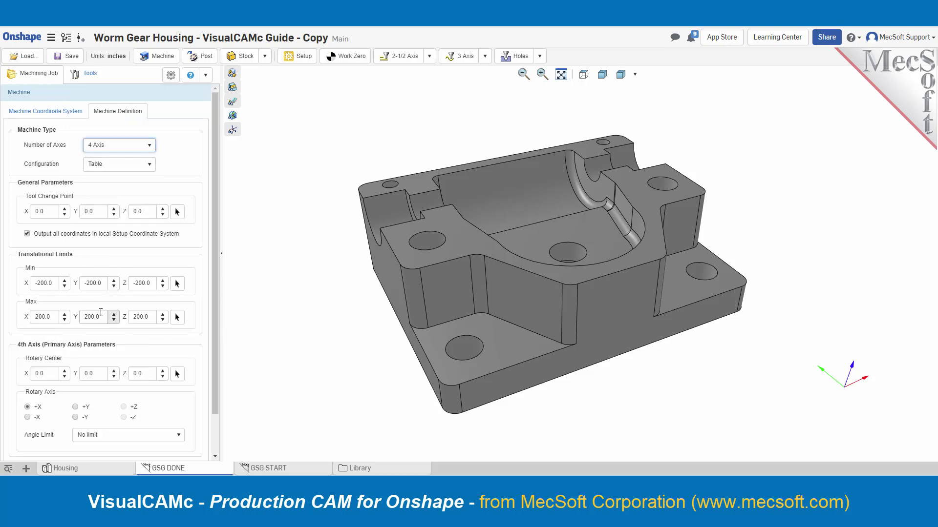
pyautogui.scroll(-2, 28, 342)
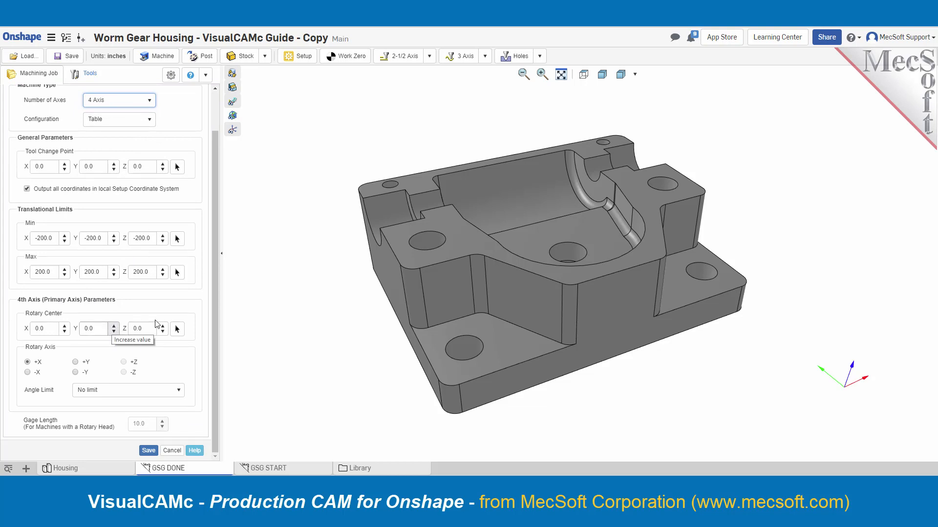
pyautogui.click(146, 100)
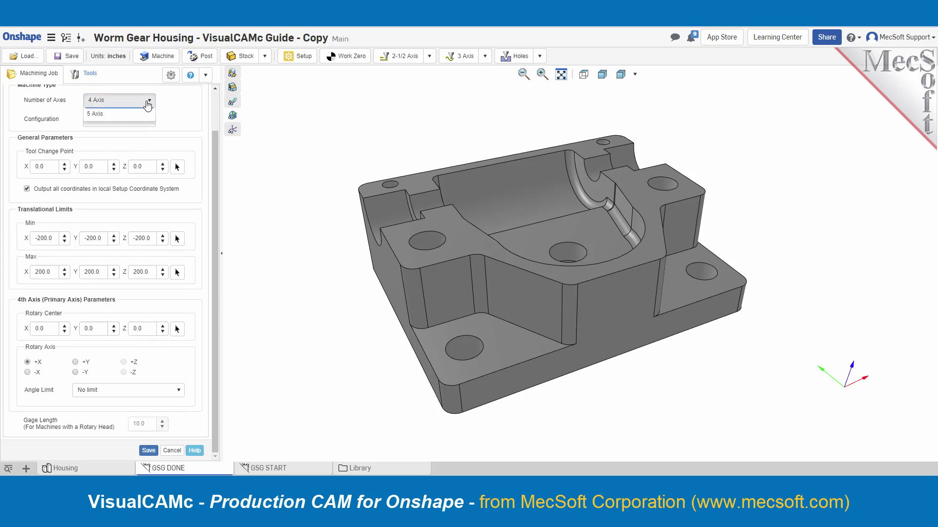
pyautogui.click(108, 112)
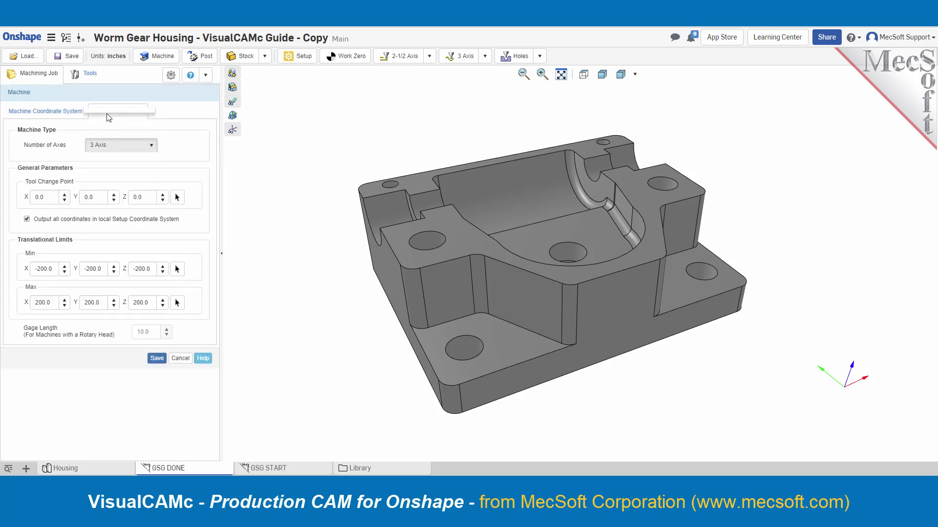
pyautogui.click(157, 360)
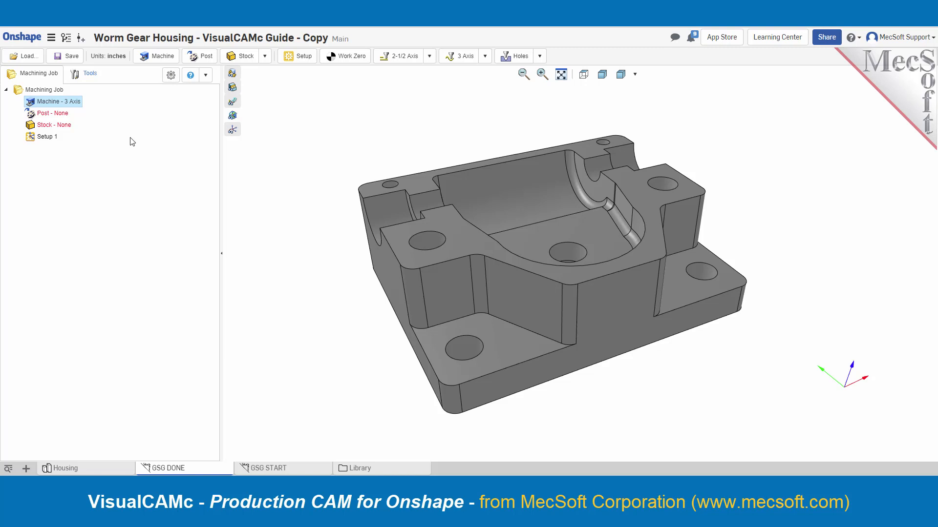
# Step: Look through the default post-processors without adding any, and assign Haas as the job's post-processor
pyautogui.click(201, 58)
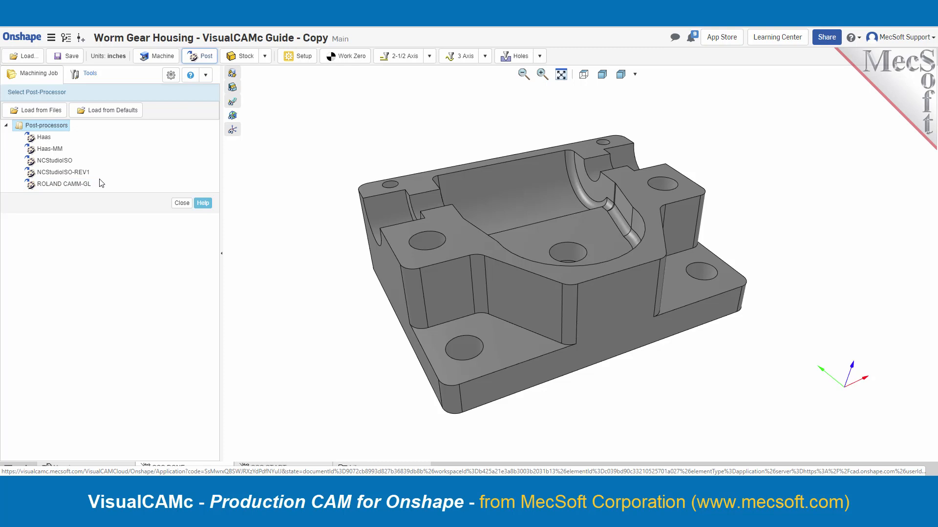
pyautogui.click(110, 122)
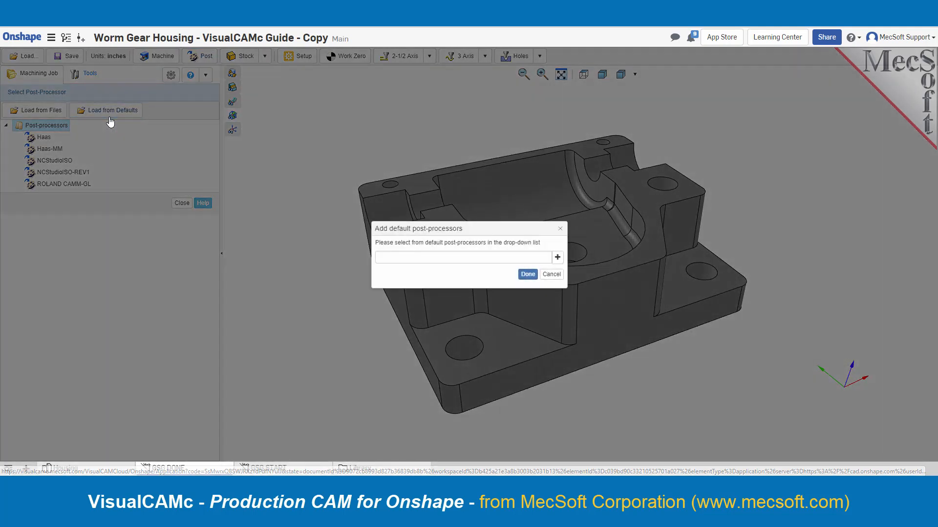
pyautogui.click(557, 258)
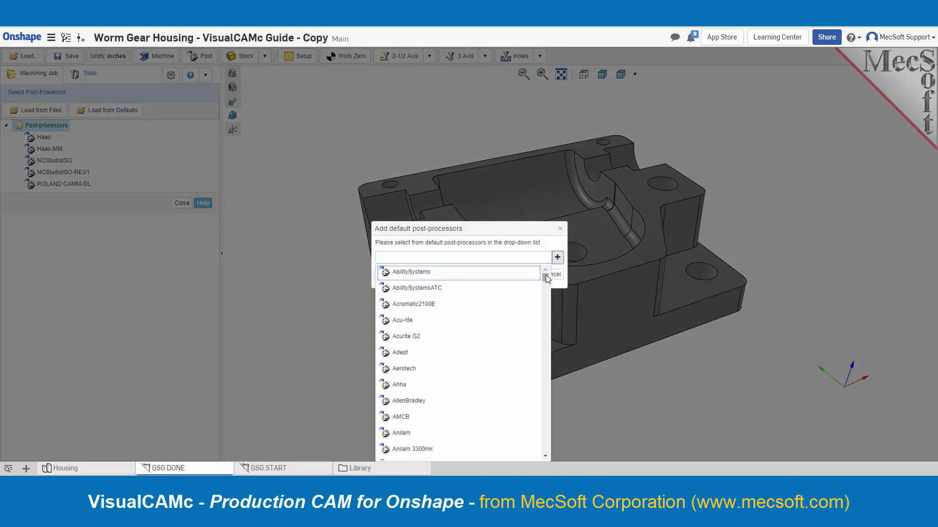
pyautogui.scroll(-15, 541, 347)
pyautogui.scroll(-20, 540, 343)
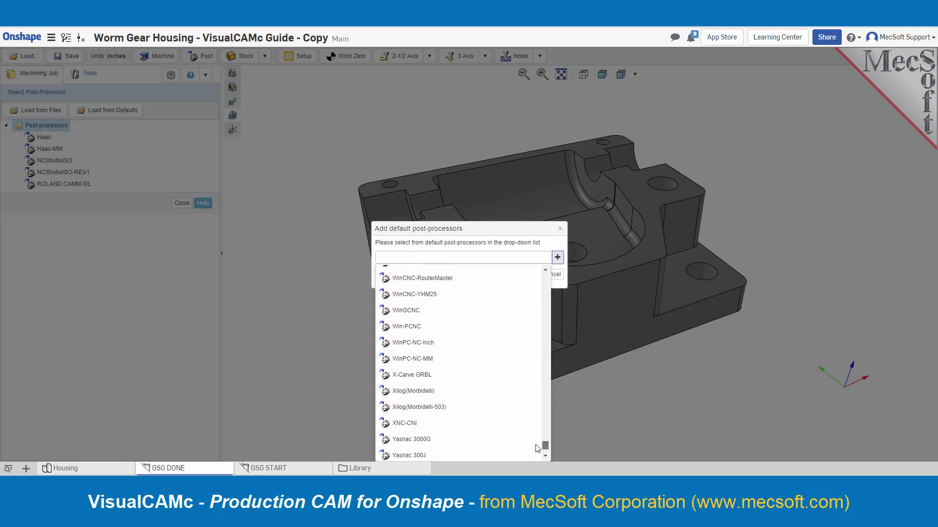
pyautogui.moveTo(543, 420); pyautogui.dragTo(537, 264)
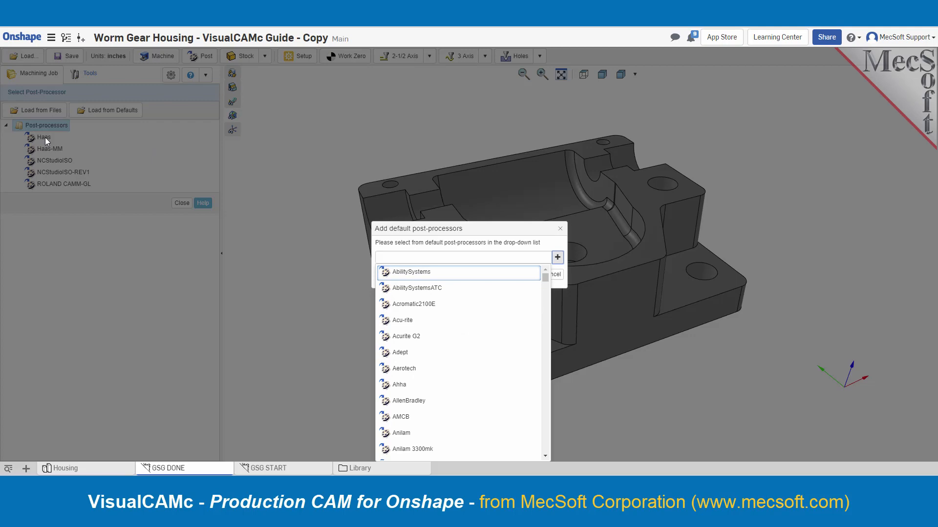
pyautogui.click(538, 233)
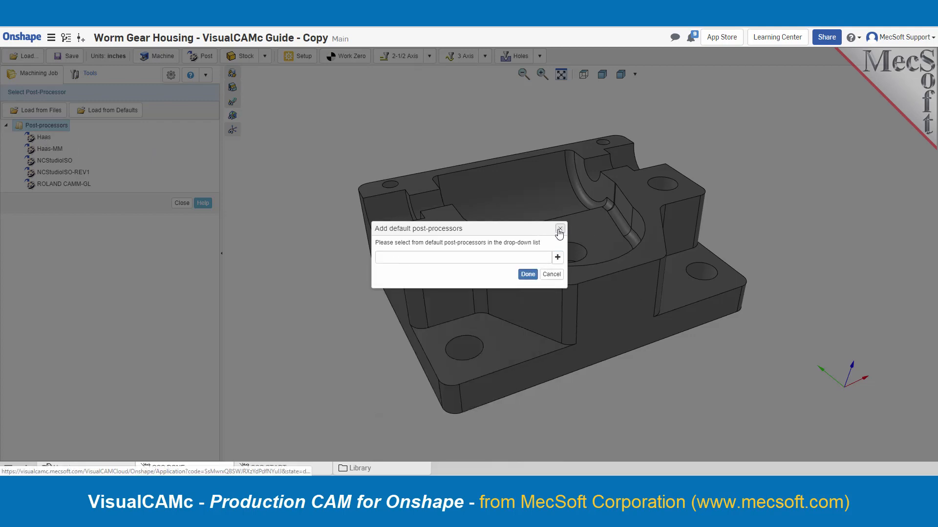
pyautogui.click(560, 230)
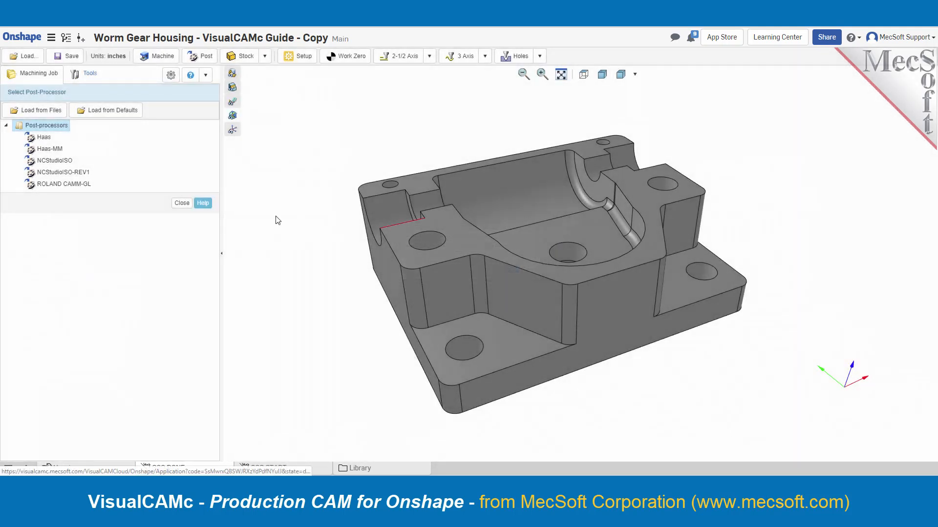
pyautogui.click(44, 138)
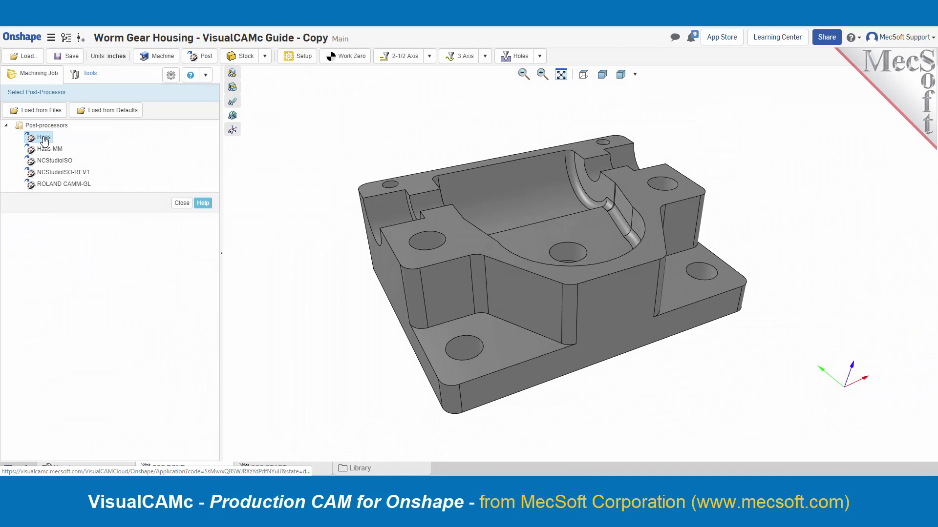
pyautogui.click(182, 203)
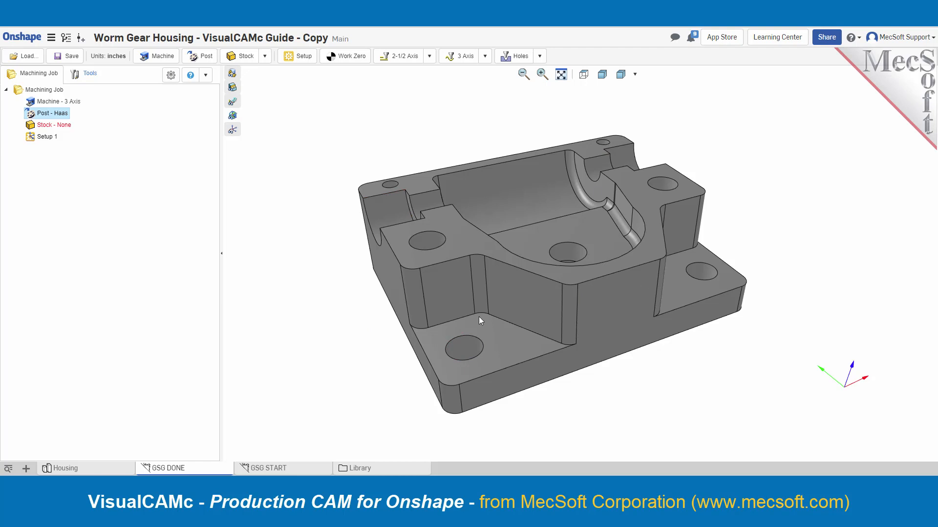
# Step: Create a part box stock around the housing with 0.1 inch offsets in X, Y and Z
pyautogui.click(264, 56)
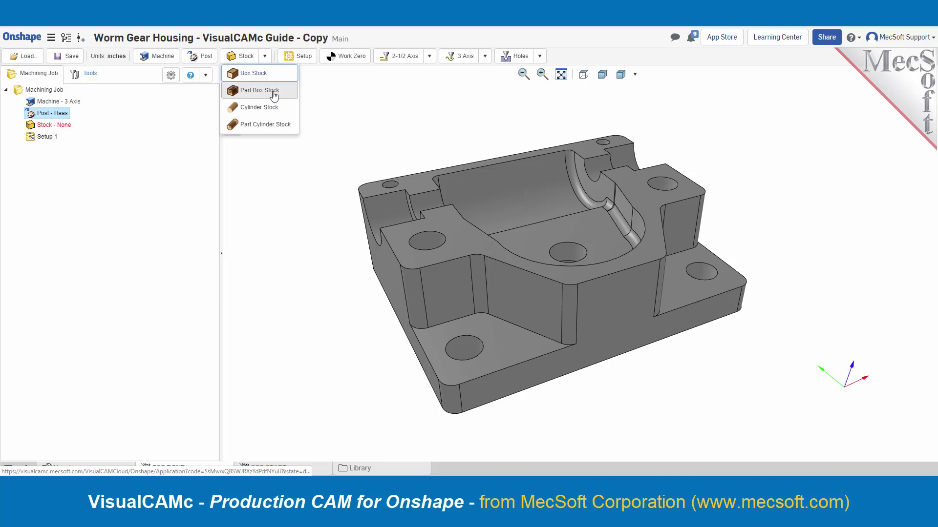
pyautogui.click(274, 96)
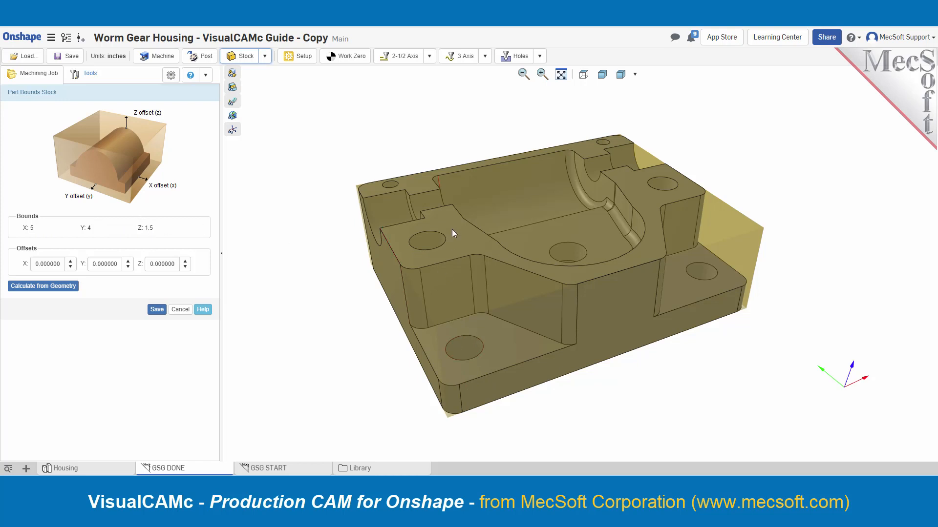
pyautogui.click(71, 261)
pyautogui.click(105, 263)
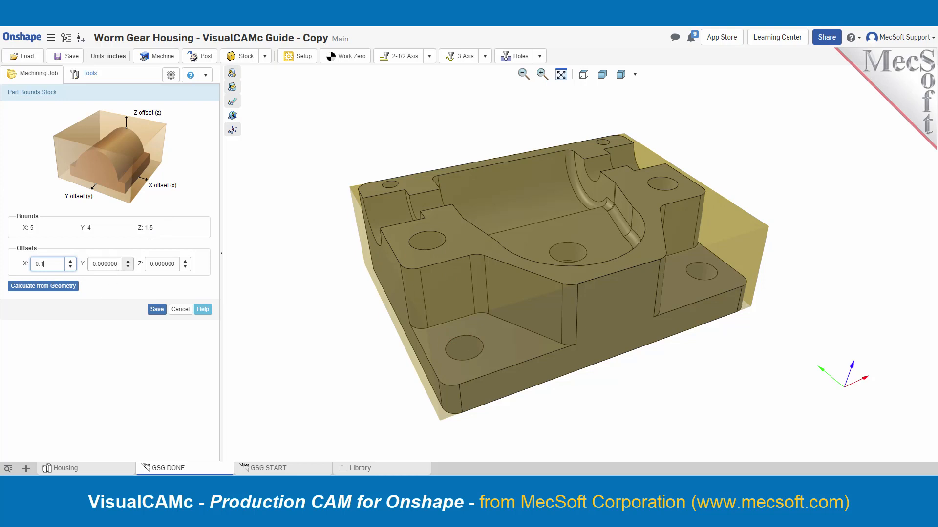
pyautogui.write('0.1')
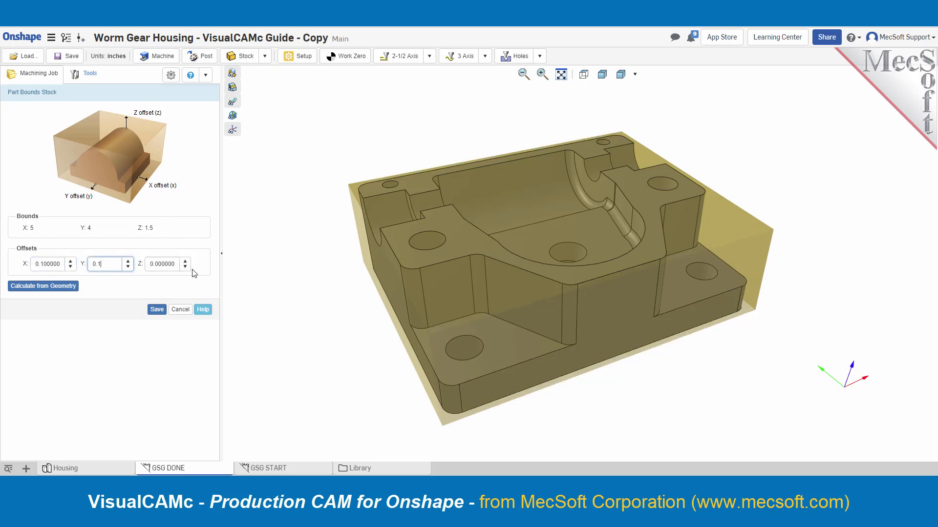
pyautogui.click(186, 261)
pyautogui.moveTo(590, 429)
pyautogui.mouseDown(button='right')
pyautogui.moveTo(580, 406)
pyautogui.moveTo(607, 423)
pyautogui.mouseUp(button='right')
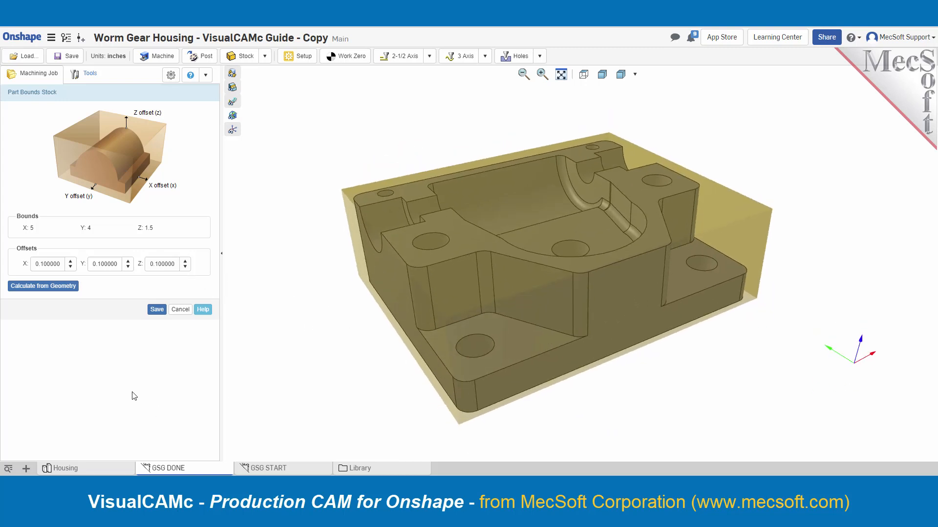
pyautogui.click(156, 310)
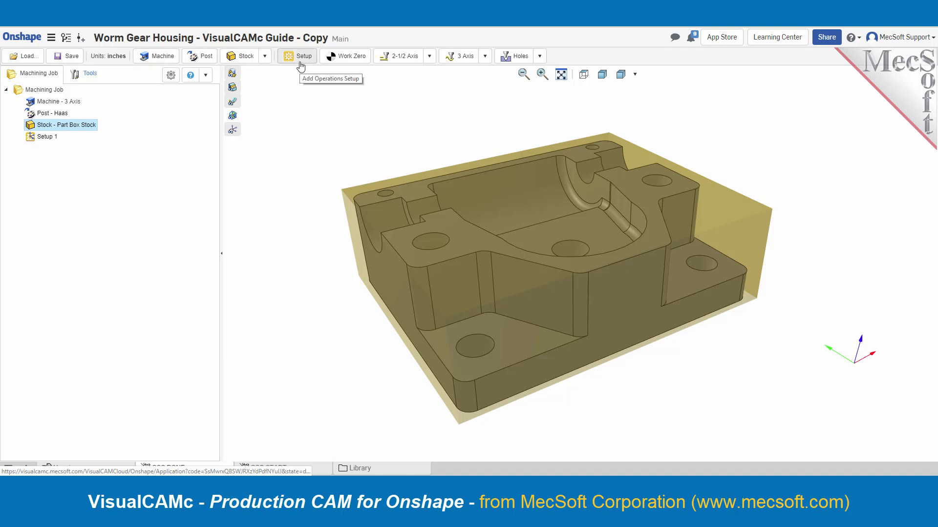
# Step: Review the machining operation setup options of Setup 1, including its alignment and orientation settings, without changing them
pyautogui.click(46, 138)
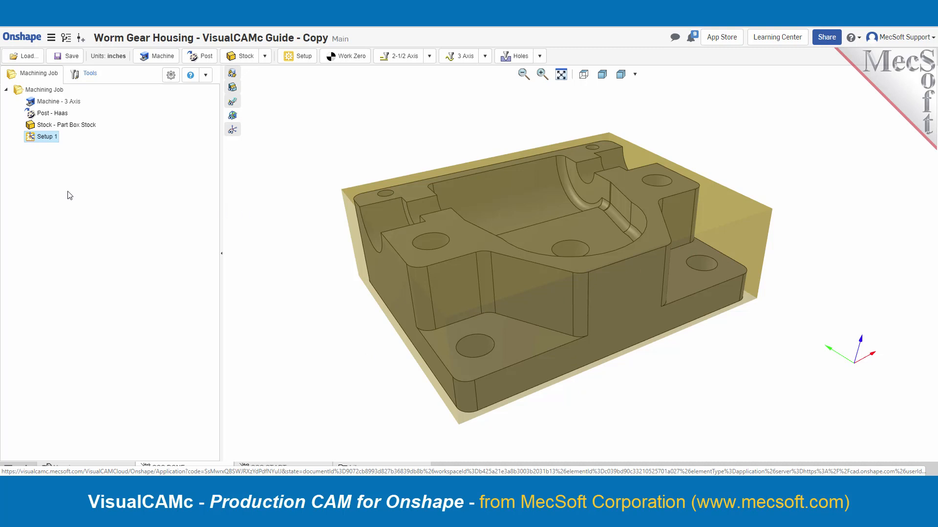
pyautogui.doubleClick(48, 139)
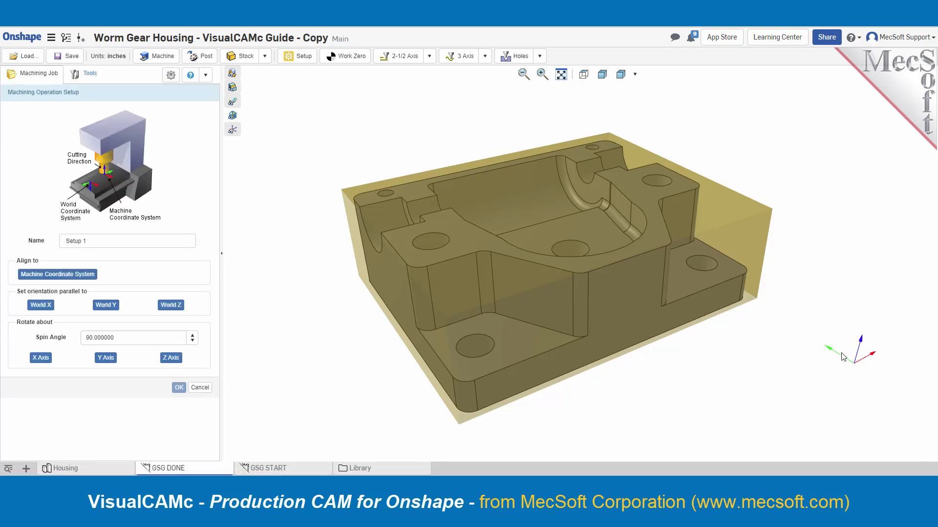
pyautogui.click(198, 389)
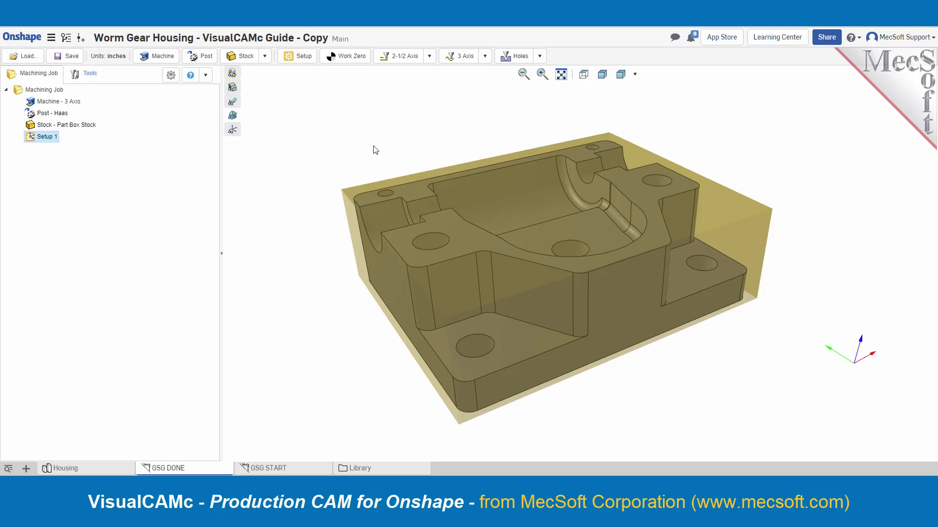
# Step: Create a work zero on the stock box at the Highest Z face and South West position, outputting work offset register 54
pyautogui.click(350, 59)
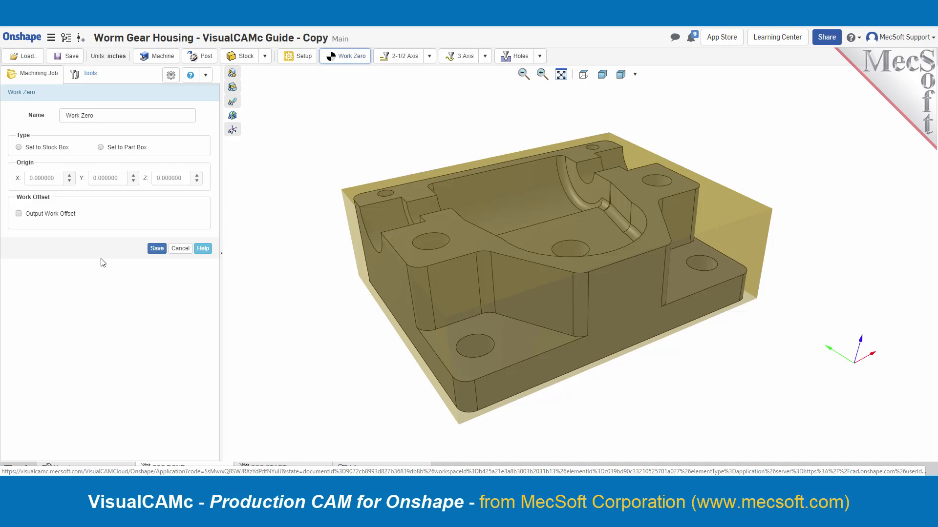
pyautogui.click(19, 148)
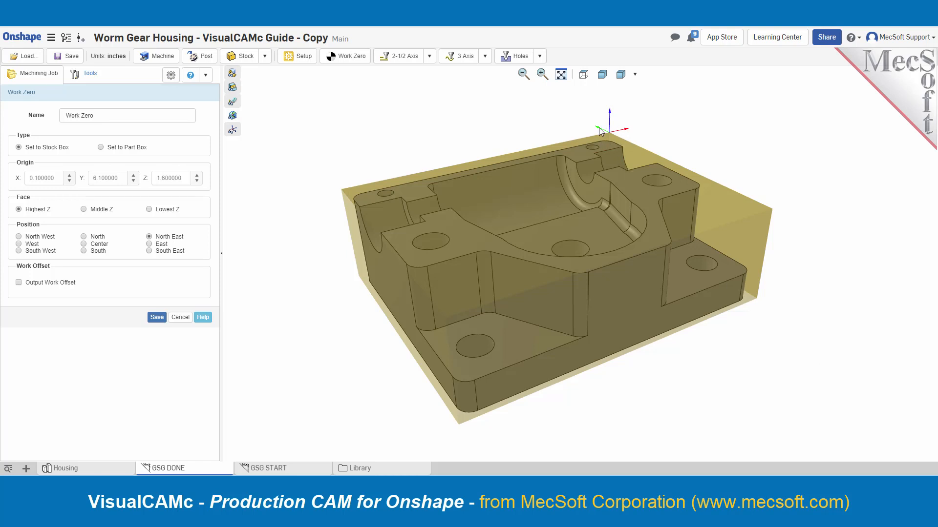
pyautogui.click(102, 148)
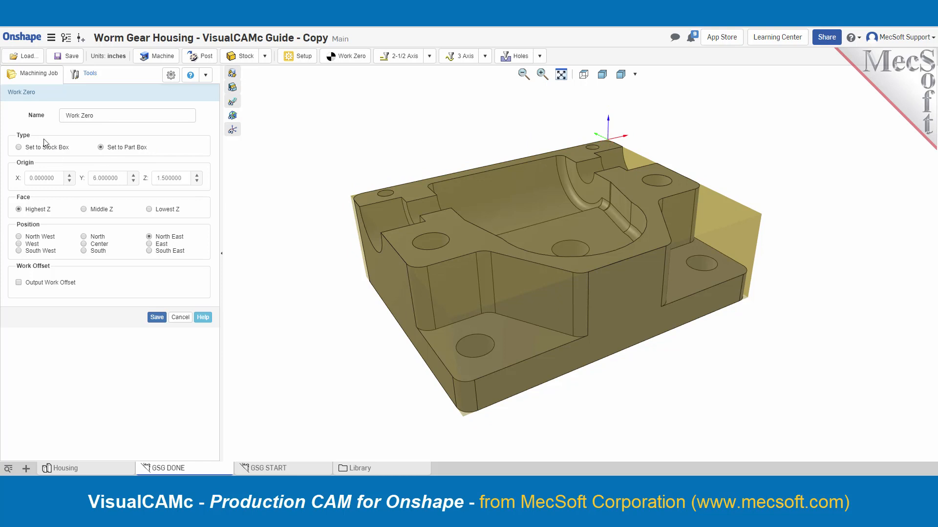
pyautogui.click(21, 149)
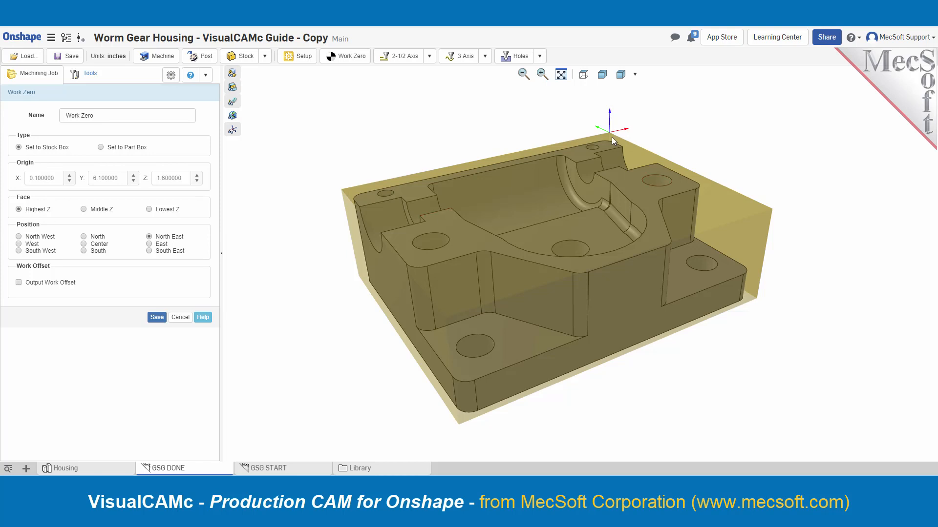
pyautogui.click(19, 251)
pyautogui.click(18, 282)
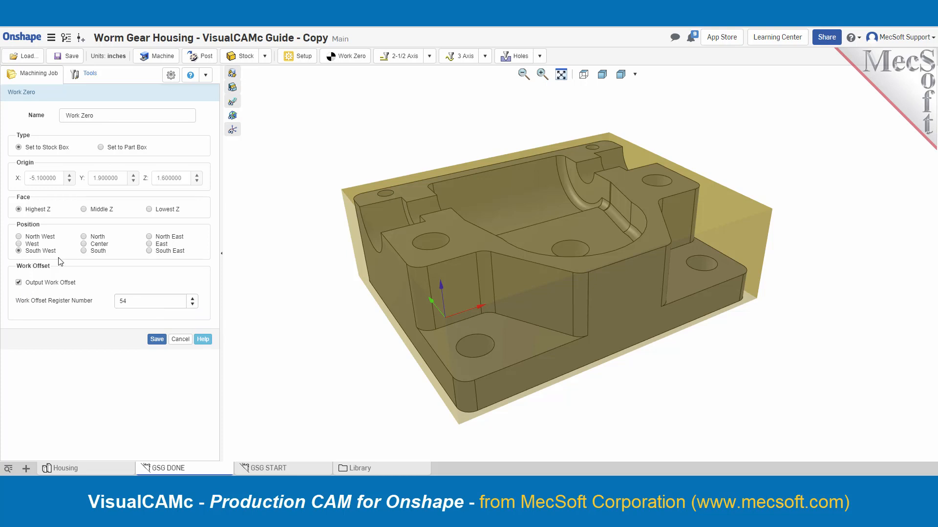
pyautogui.click(157, 339)
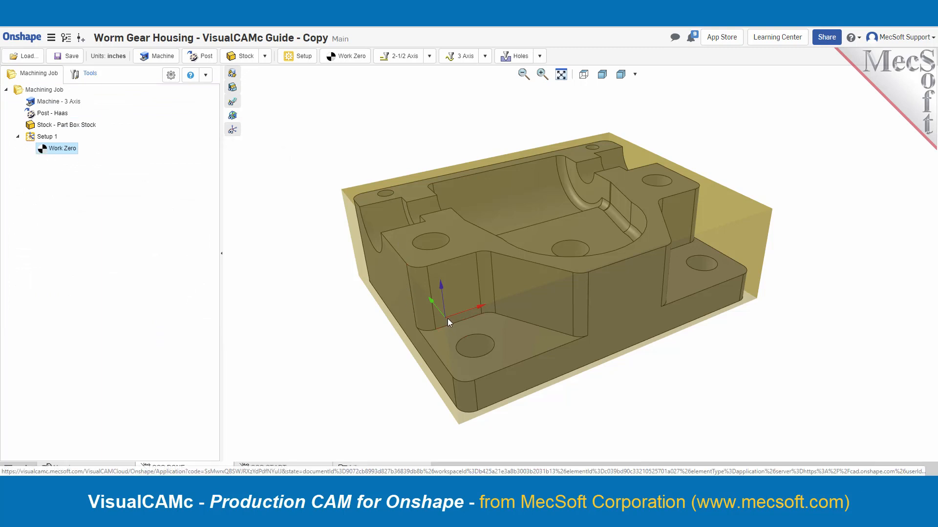
pyautogui.click(39, 137)
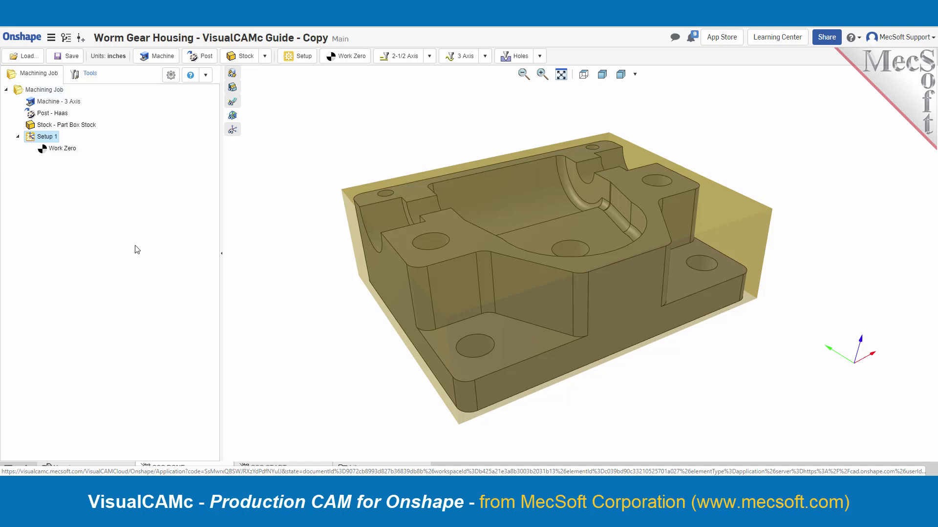
pyautogui.click(70, 150)
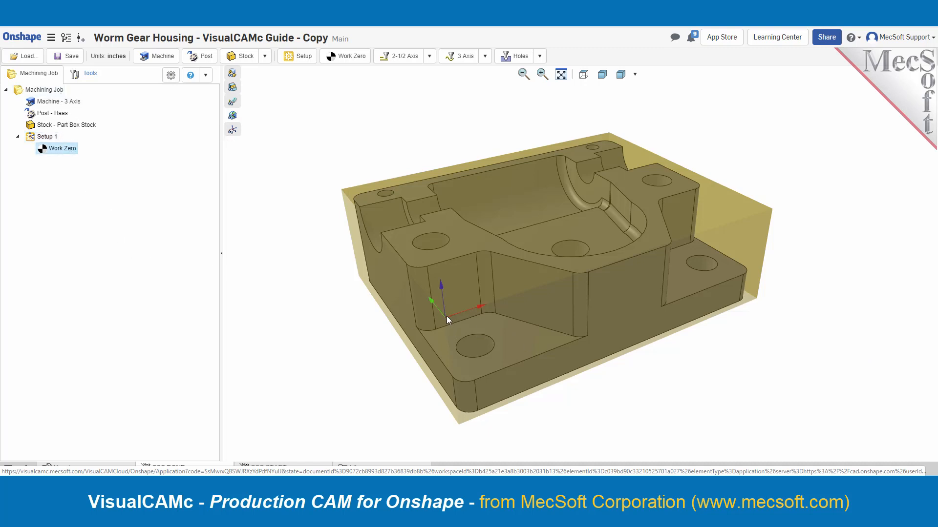